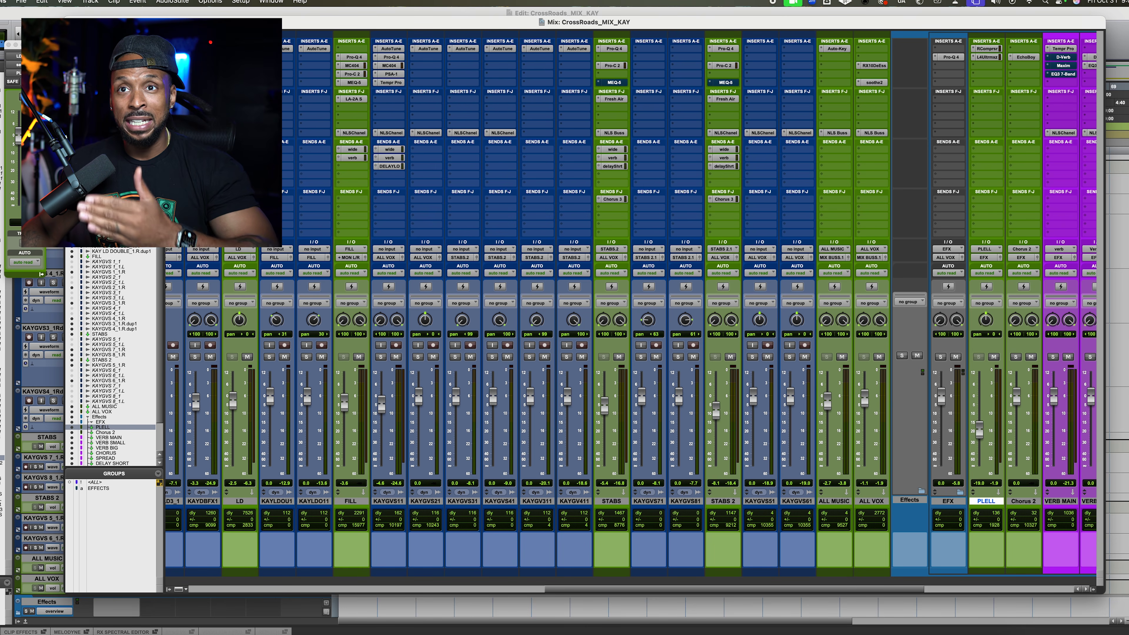
- Examine the lead vocal's send levels and leave the KAYLD1_13 track's send to PLELL open
left_click(289, 199)
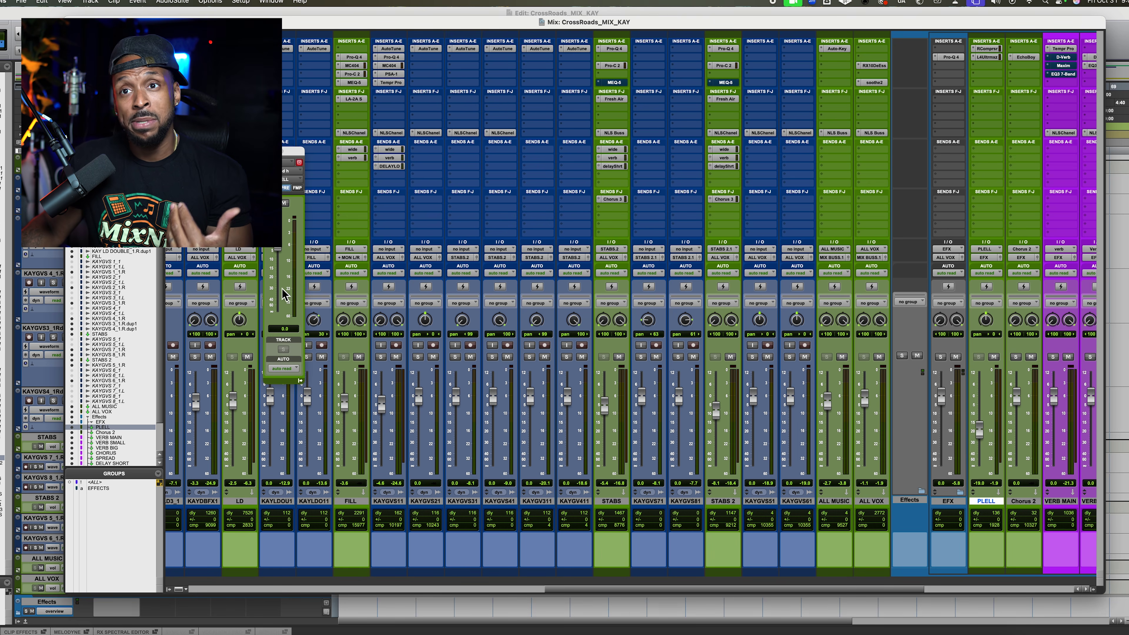
scroll(300, 381, "left", 3)
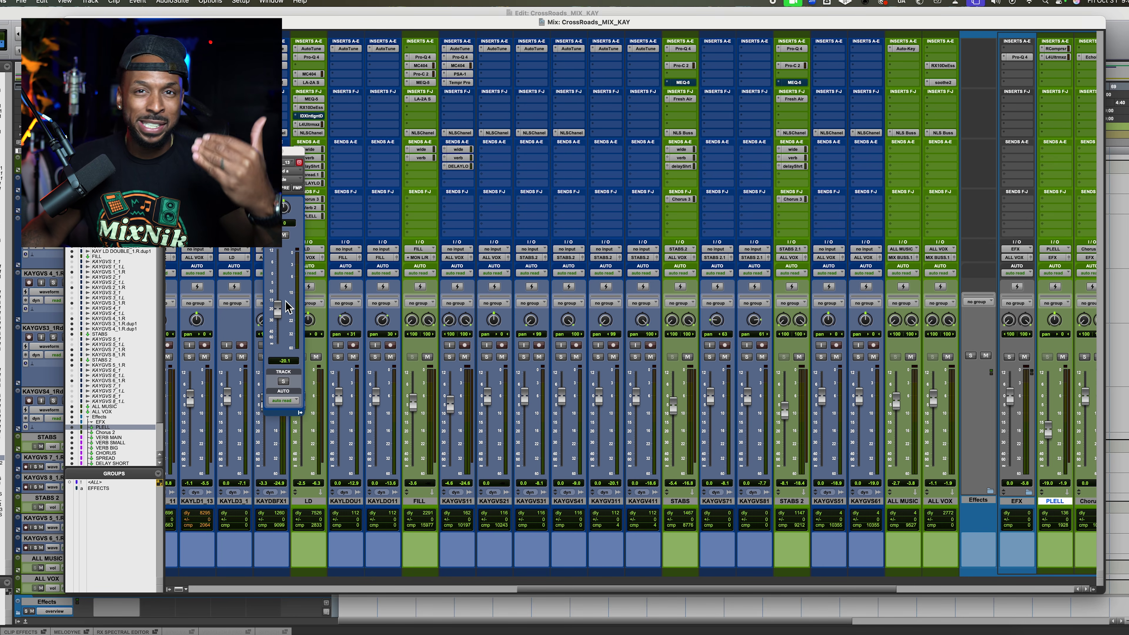
left_click(269, 151)
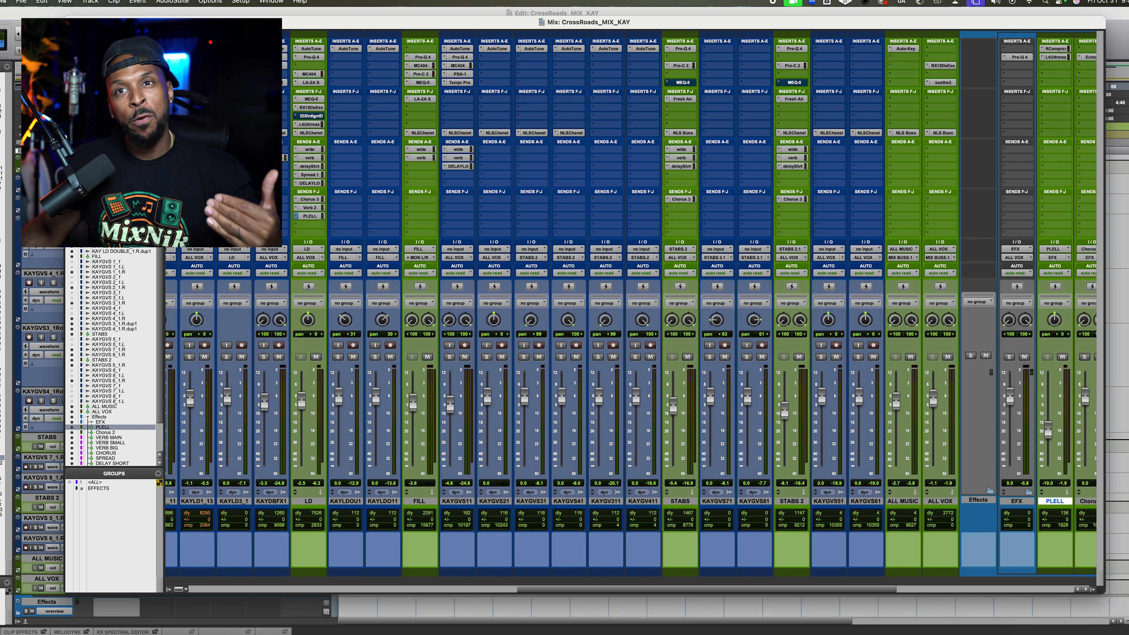
left_click(198, 216)
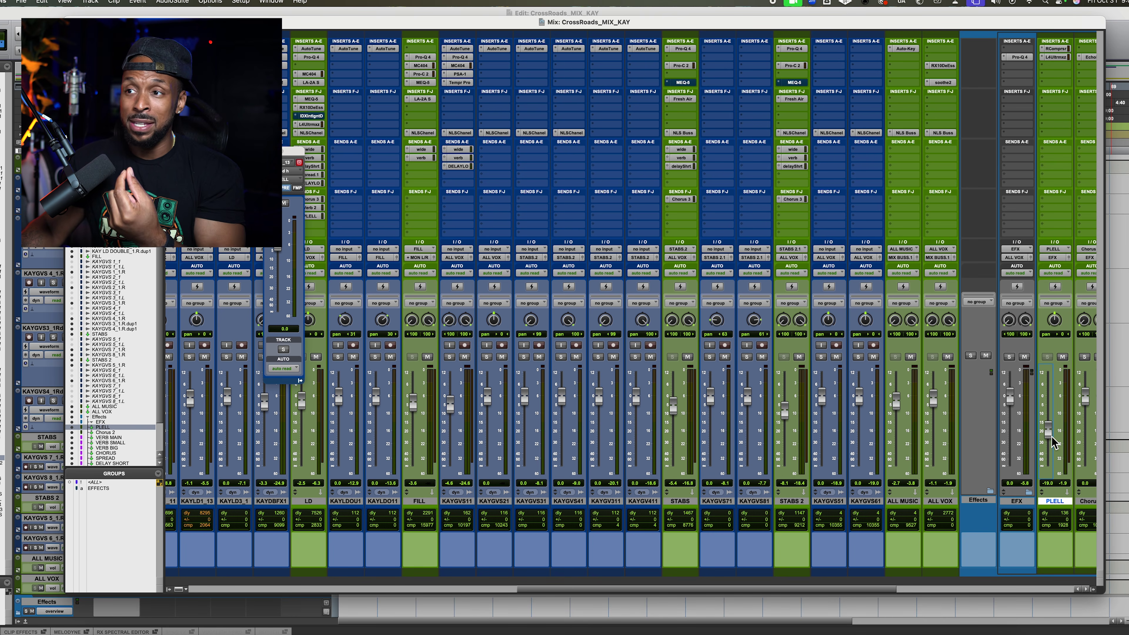
- Play the mix while sweeping the PLELL track's fader down to silence and back up to a clearly audible level
scroll(1051, 443, "right", 1)
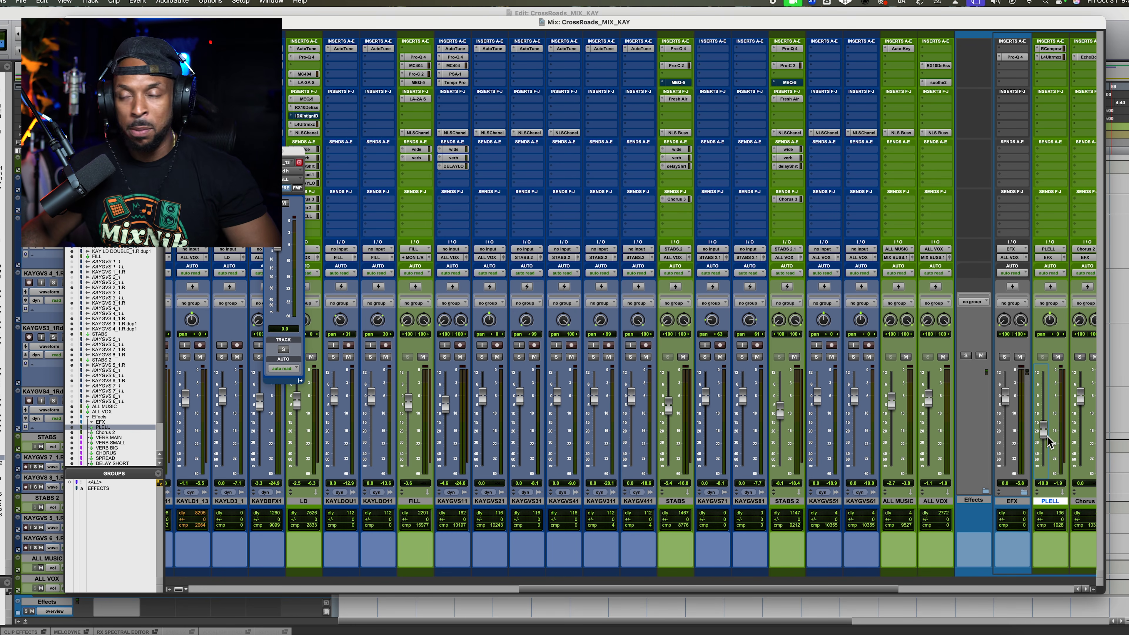
key("space")
left_click_drag(1047, 442, 1045, 486)
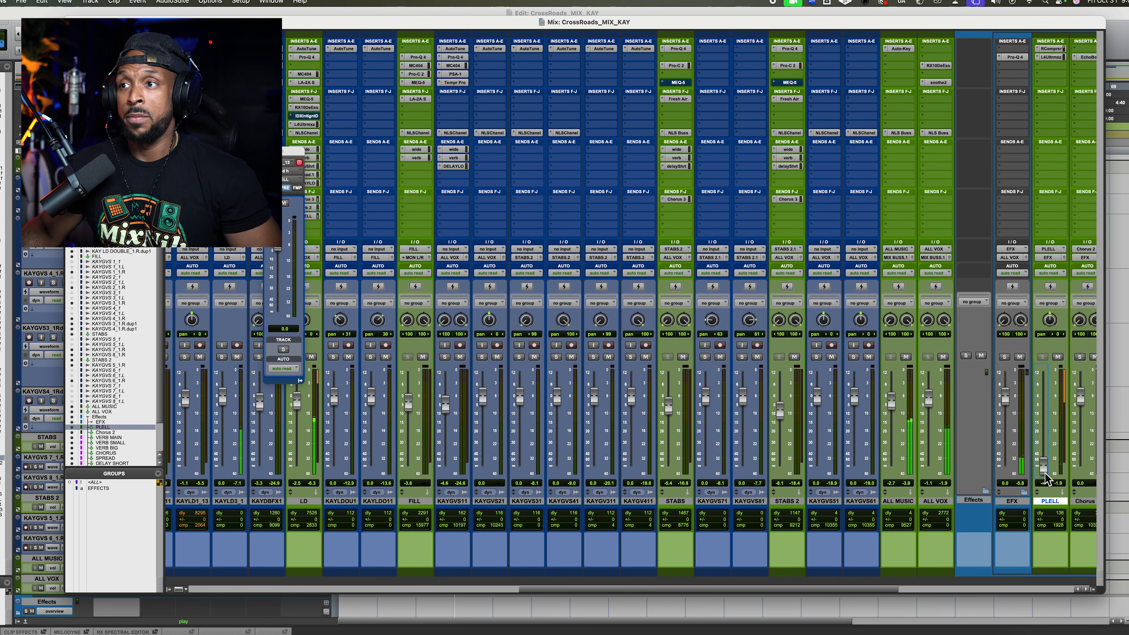
scroll(1047, 479, "right", 2)
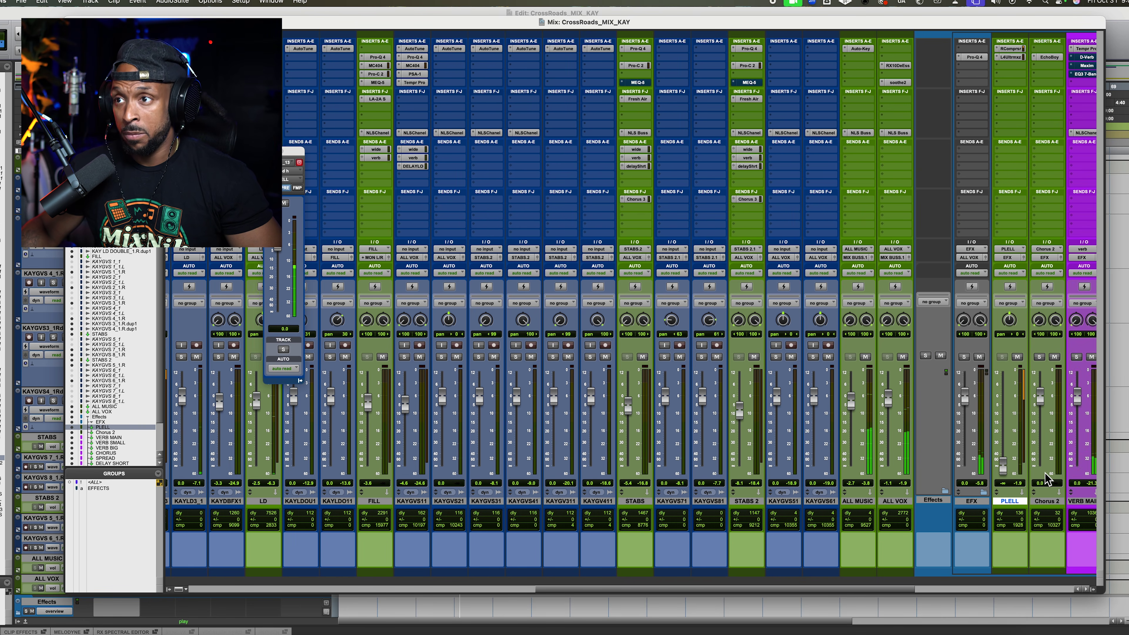
left_click_drag(1003, 469, 1002, 425)
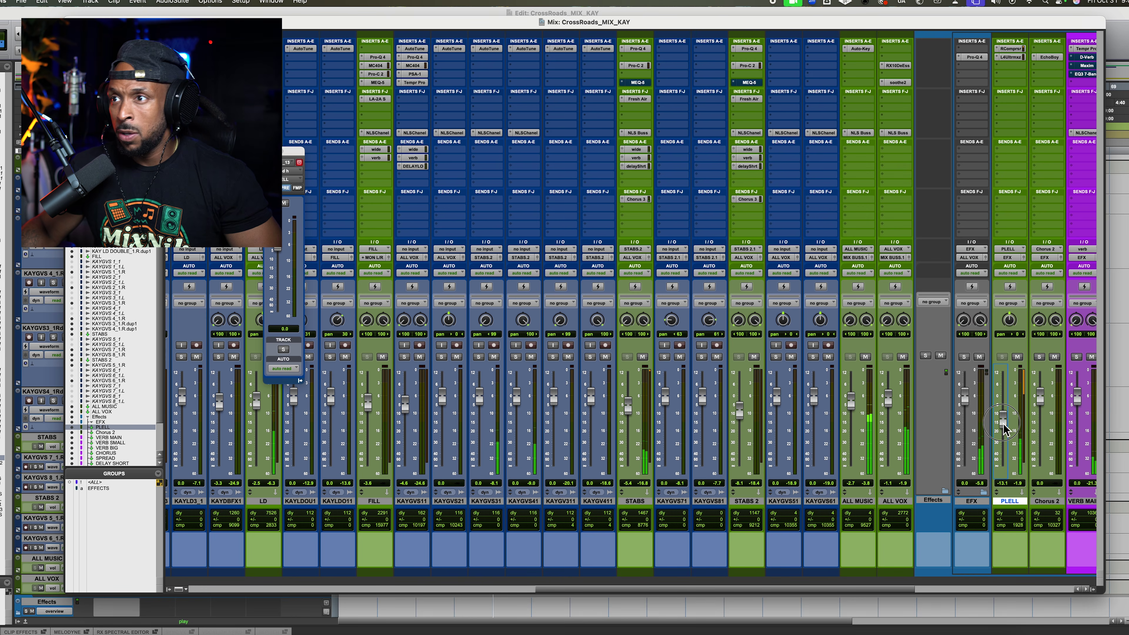
left_click_drag(1004, 430, 1004, 415)
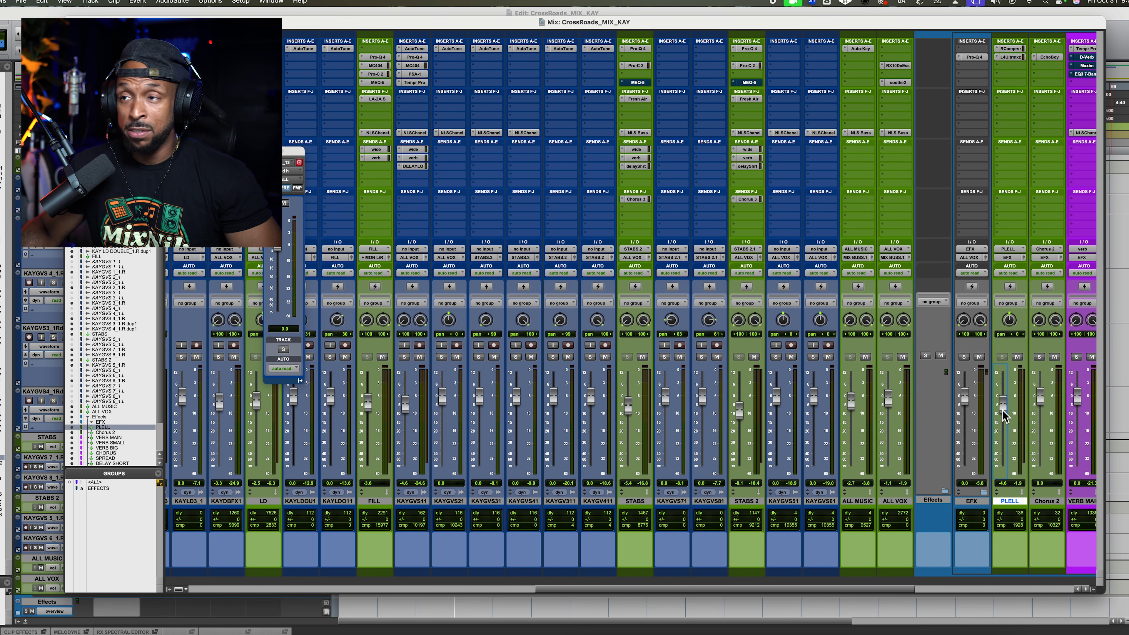
- Resume playback, lower the PLELL track's fader to about -15.6 dB and unmute the track
key("space")
left_click_drag(1004, 414, 1008, 432)
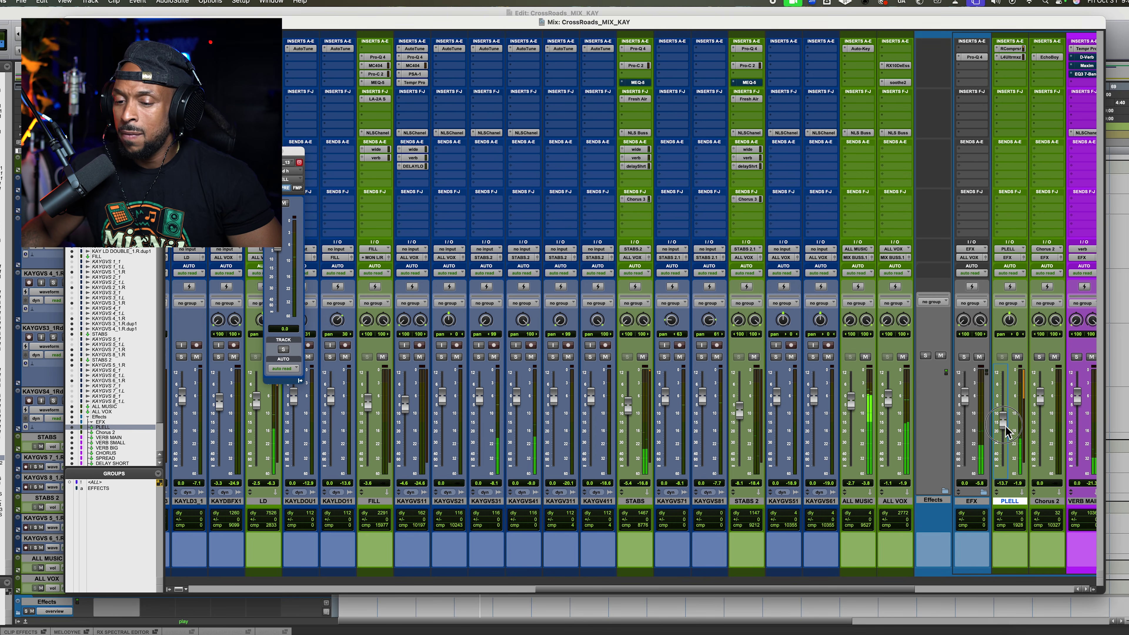
left_click_drag(1005, 431, 1007, 437)
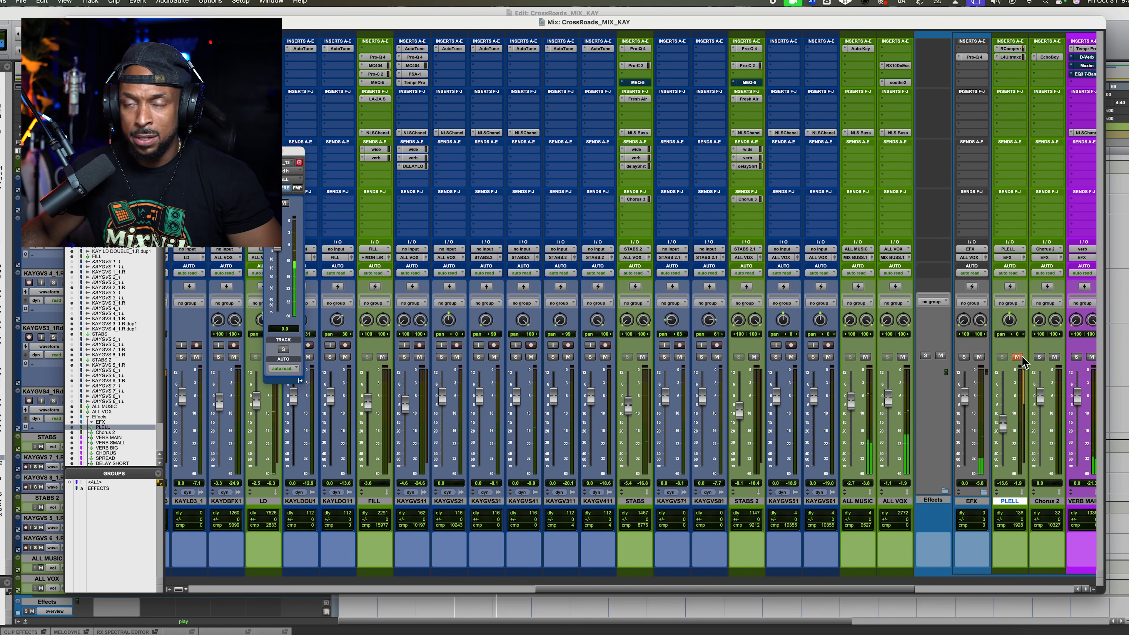
left_click(1018, 357)
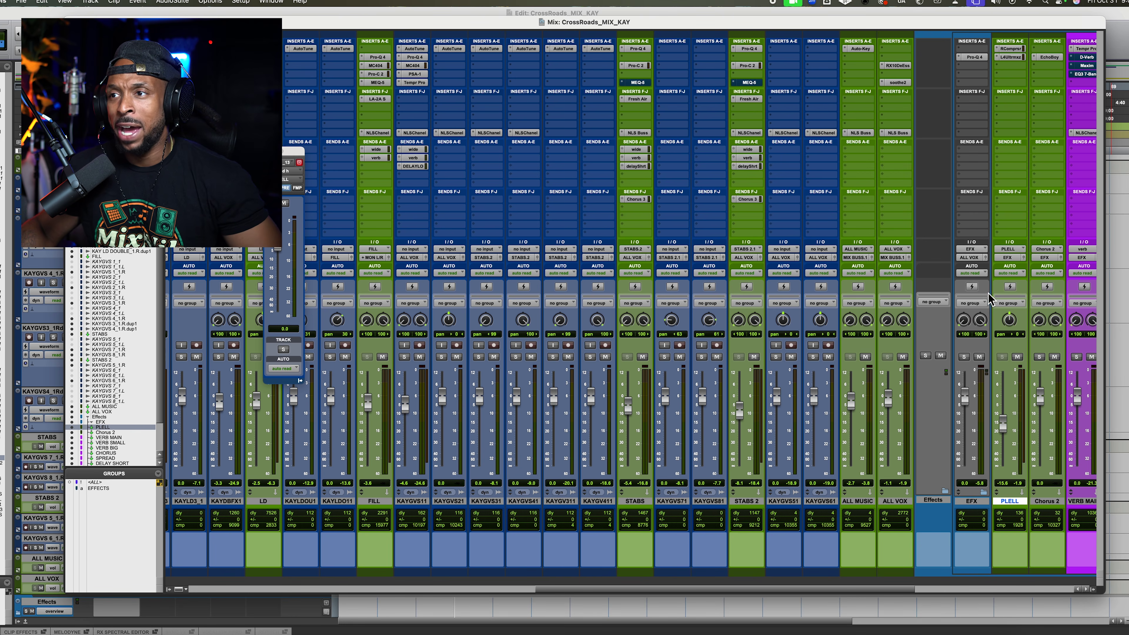
- Examine the RCompressor settings on the PLELL track and open its L4 Ultramaximizer
left_click(1009, 49)
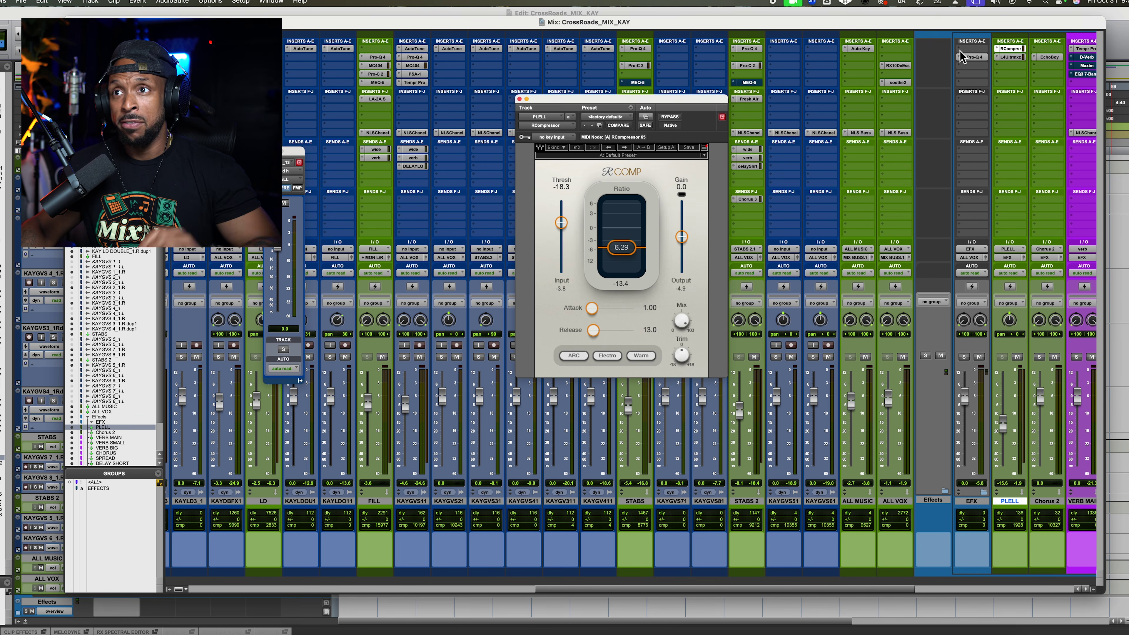
left_click_drag(672, 96, 673, 98)
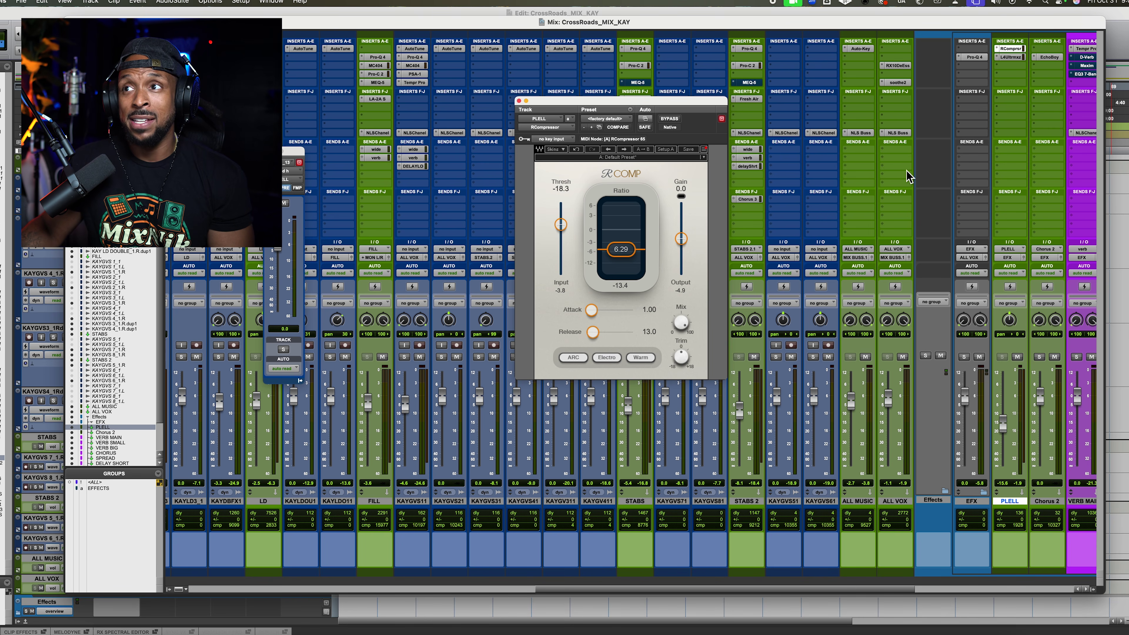
left_click(1017, 58)
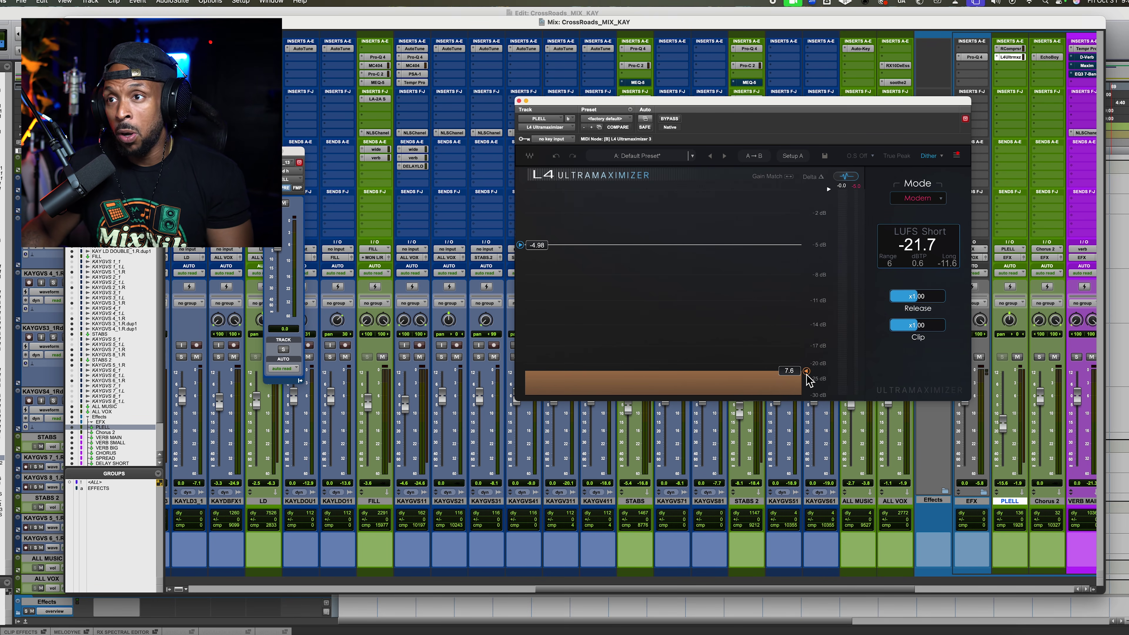
- Set the upward compression of the PLELL track's L4 Ultramaximizer to about 5.4 while the mix plays
key("space")
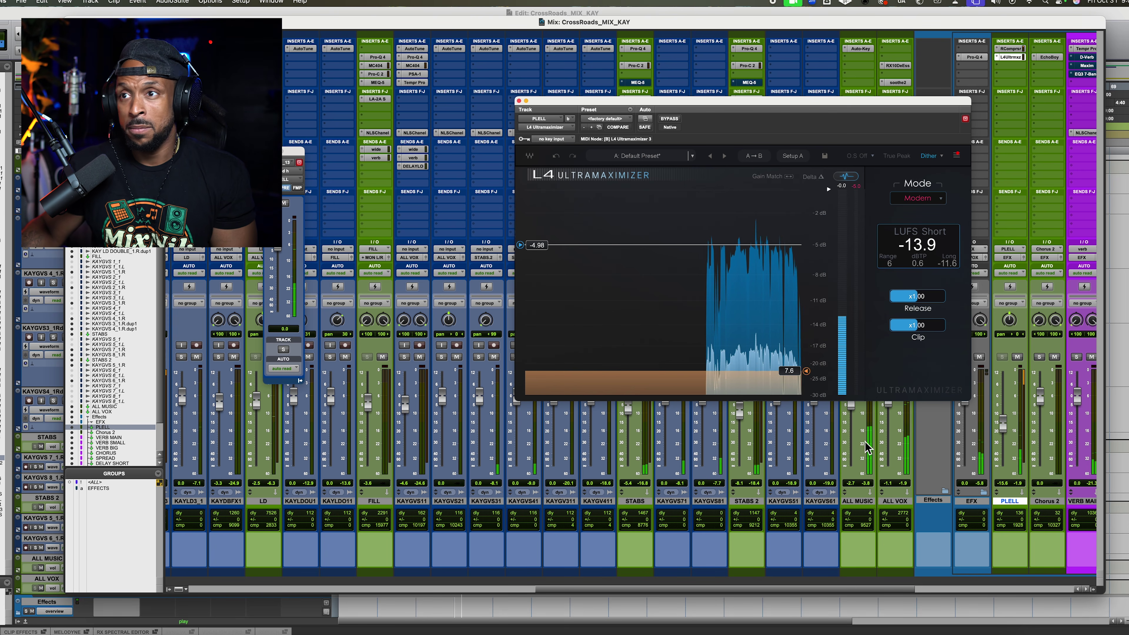
scroll(857, 394, "right", 1)
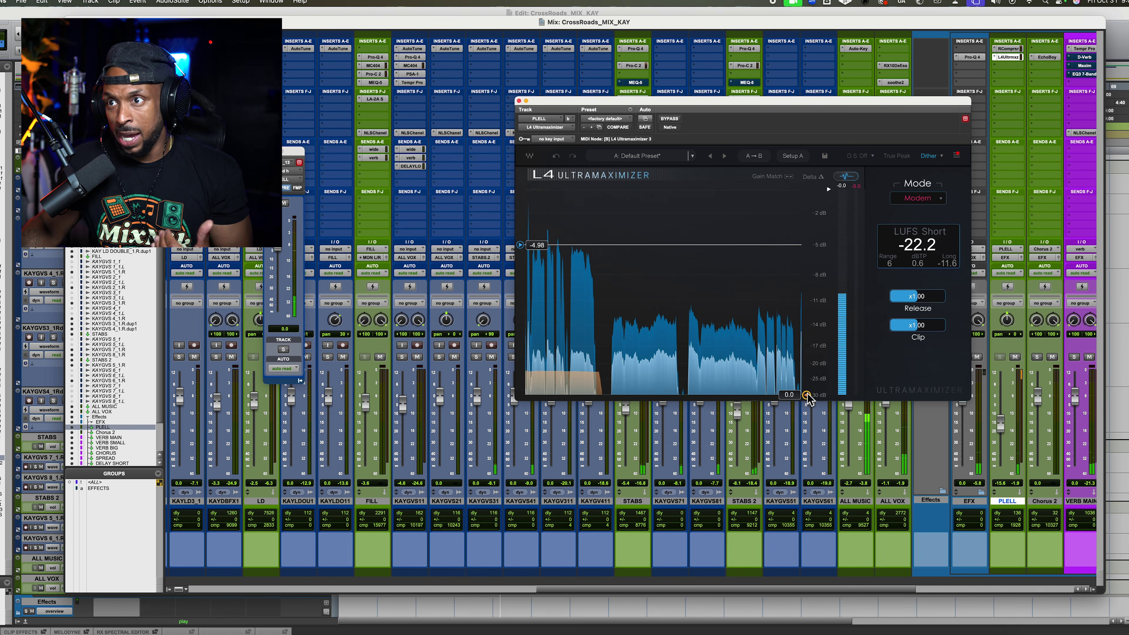
left_click_drag(807, 394, 806, 384)
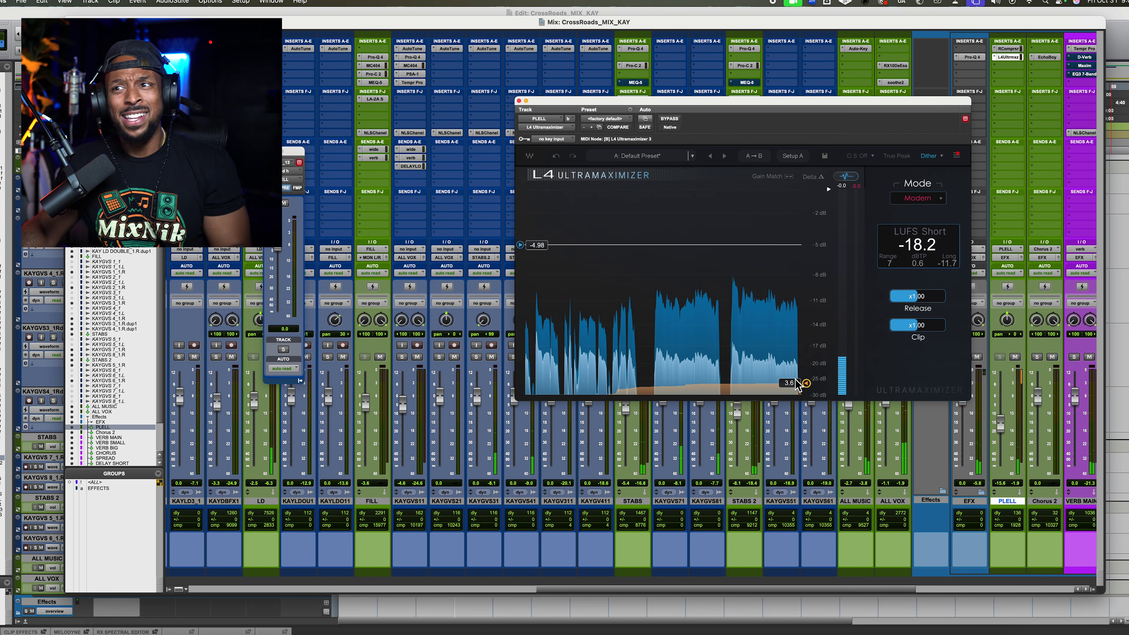
left_click_drag(807, 386, 807, 384)
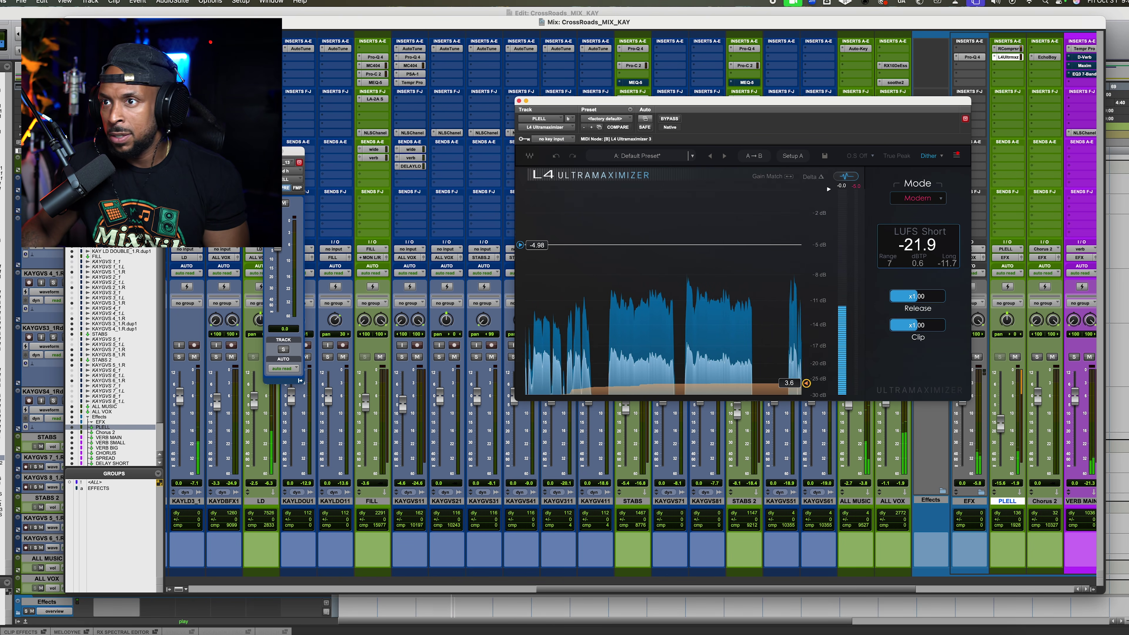
left_click_drag(806, 382, 806, 380)
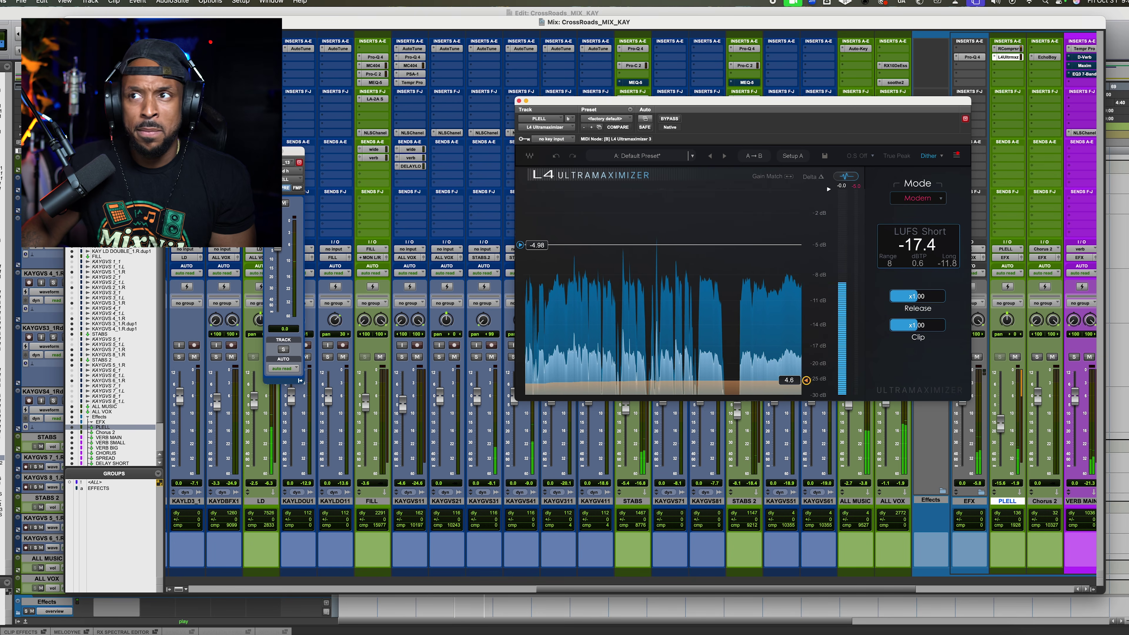
left_click_drag(806, 380, 806, 380)
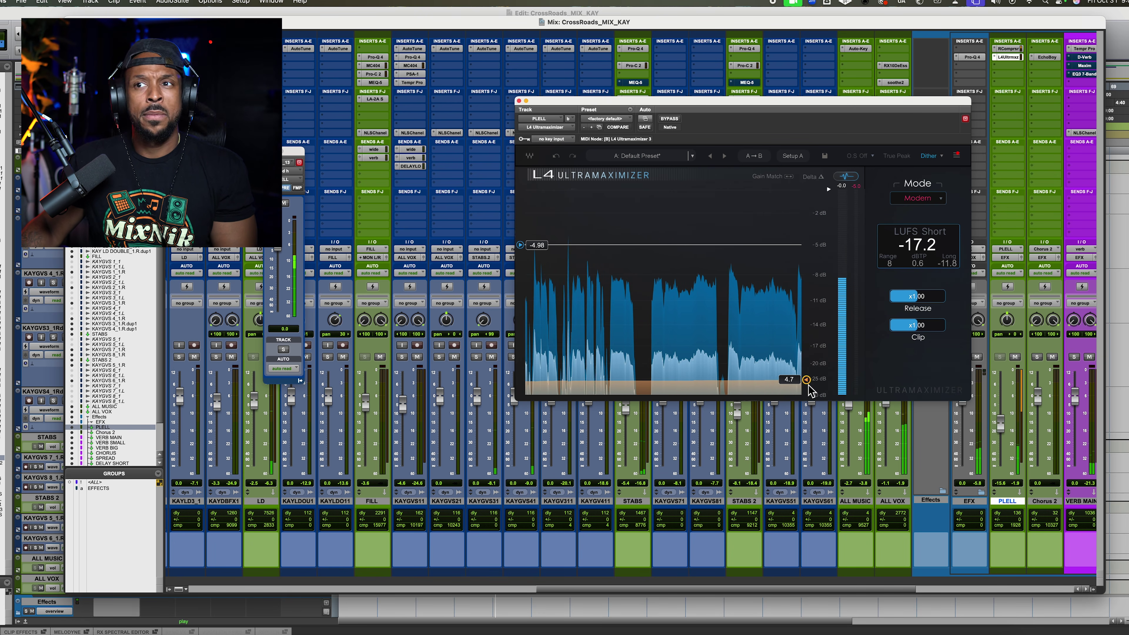
left_click_drag(806, 379, 806, 378)
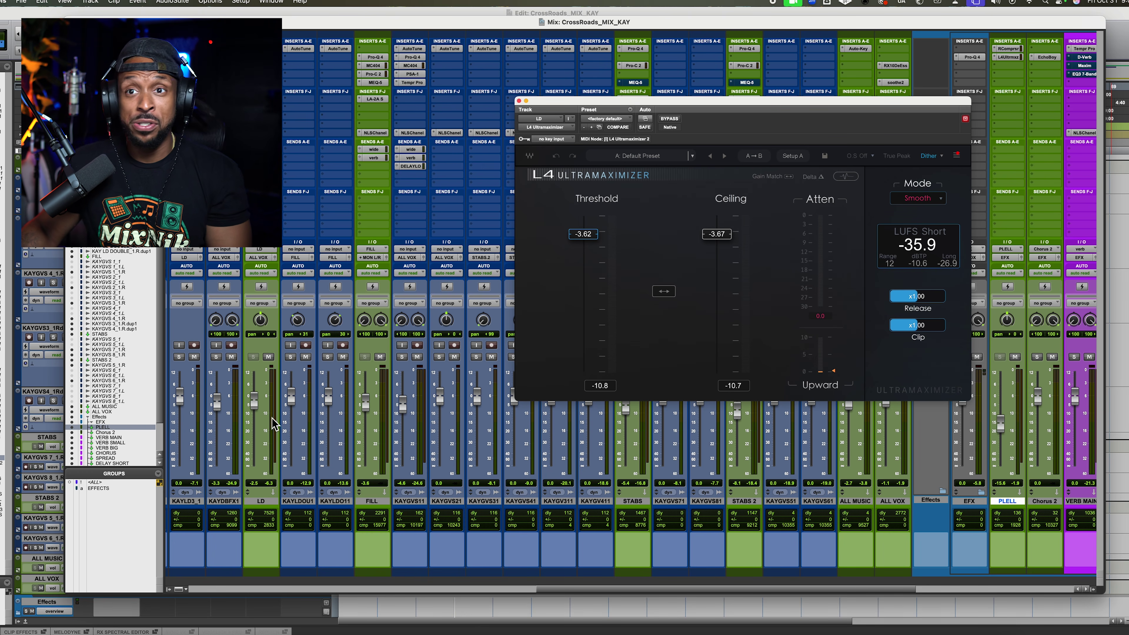
- Inspect the L4 Ultramaximizer settings on the LD, MIX BUSS and PLELL tracks
left_click(261, 501)
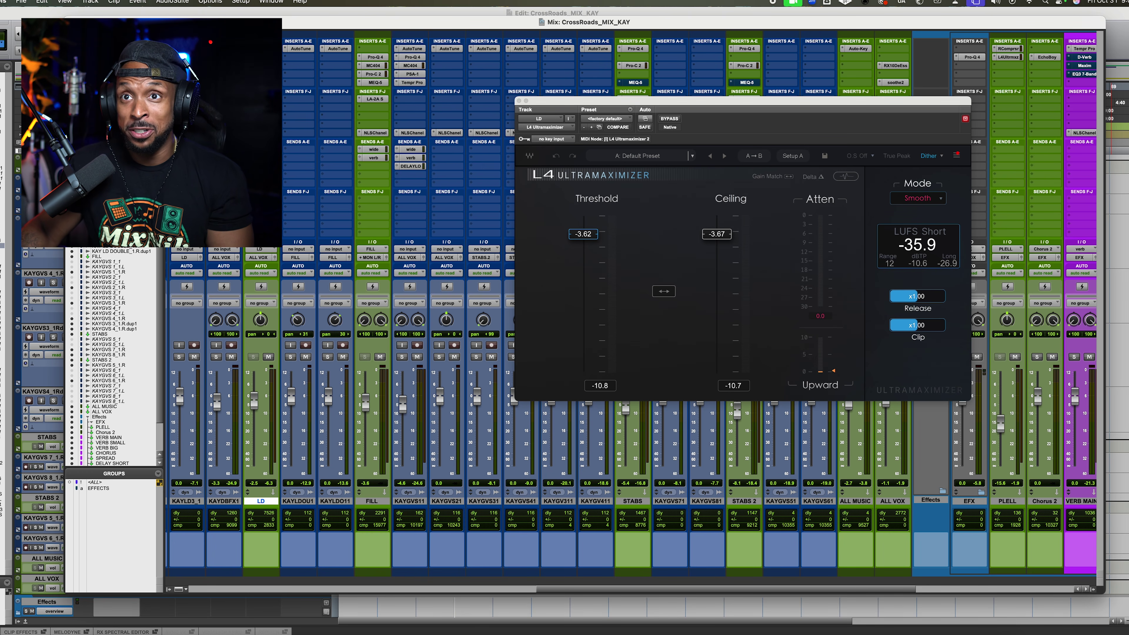
left_click(263, 124)
scroll(518, 250, "right", 10)
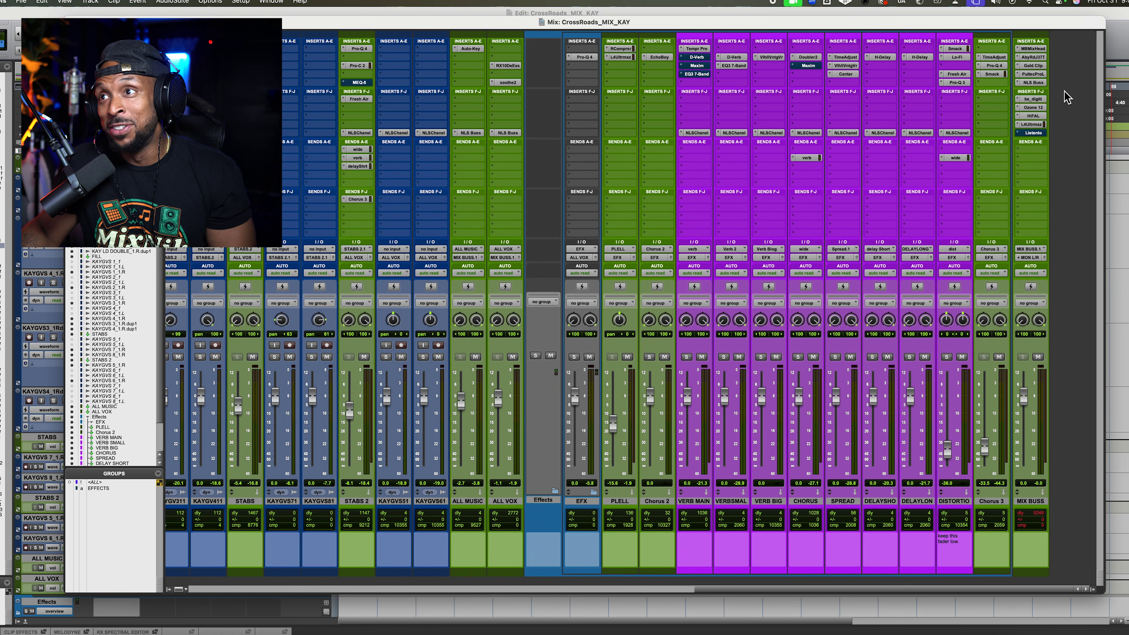
left_click(1038, 125)
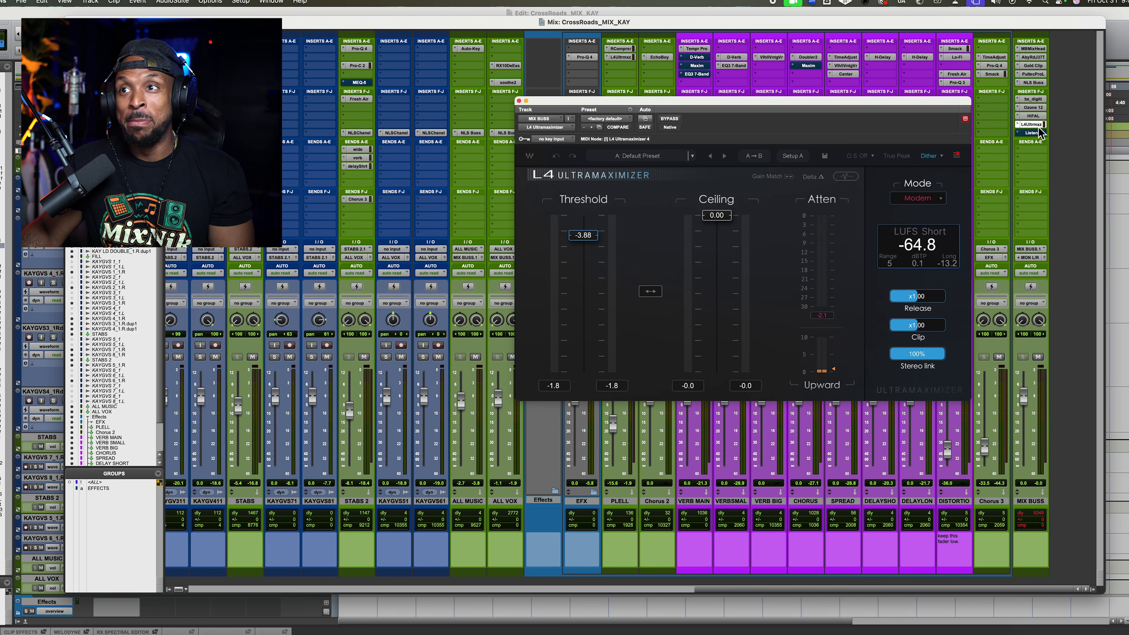
left_click(1038, 125)
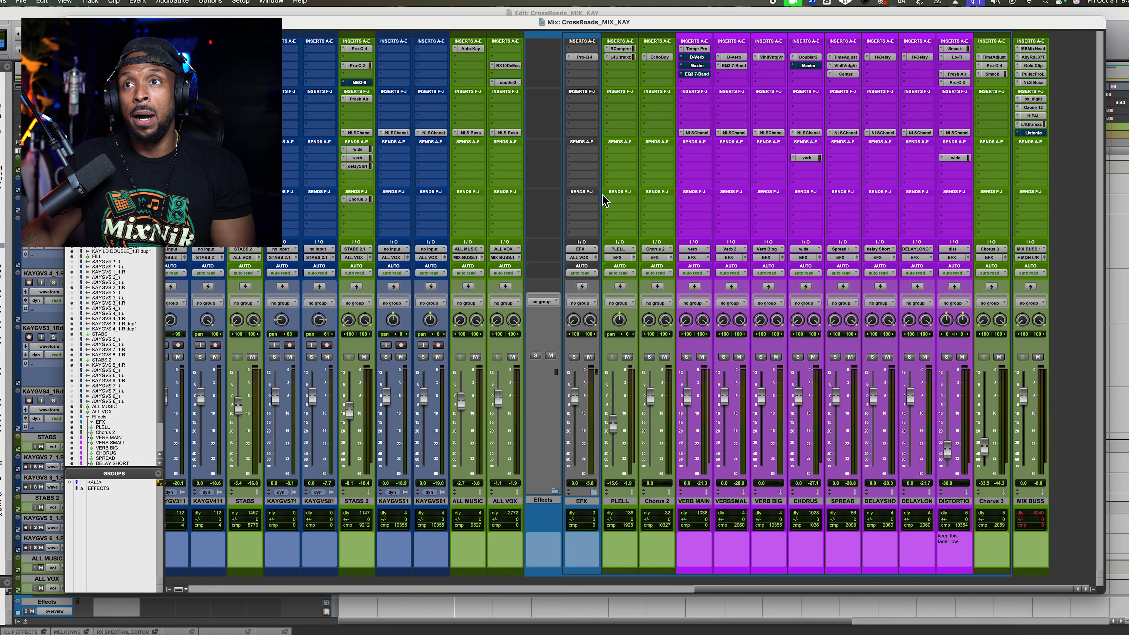
left_click(622, 57)
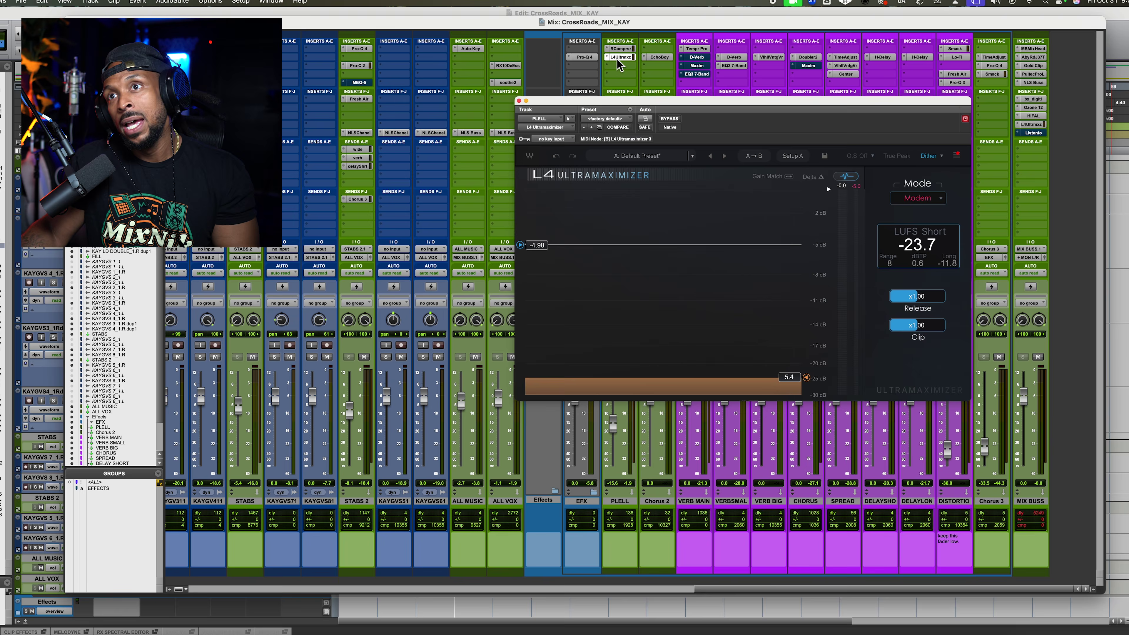
left_click(620, 57)
- Compare the PLELL track with its RCompressor bypassed and active during playback
left_click(620, 48, "super")
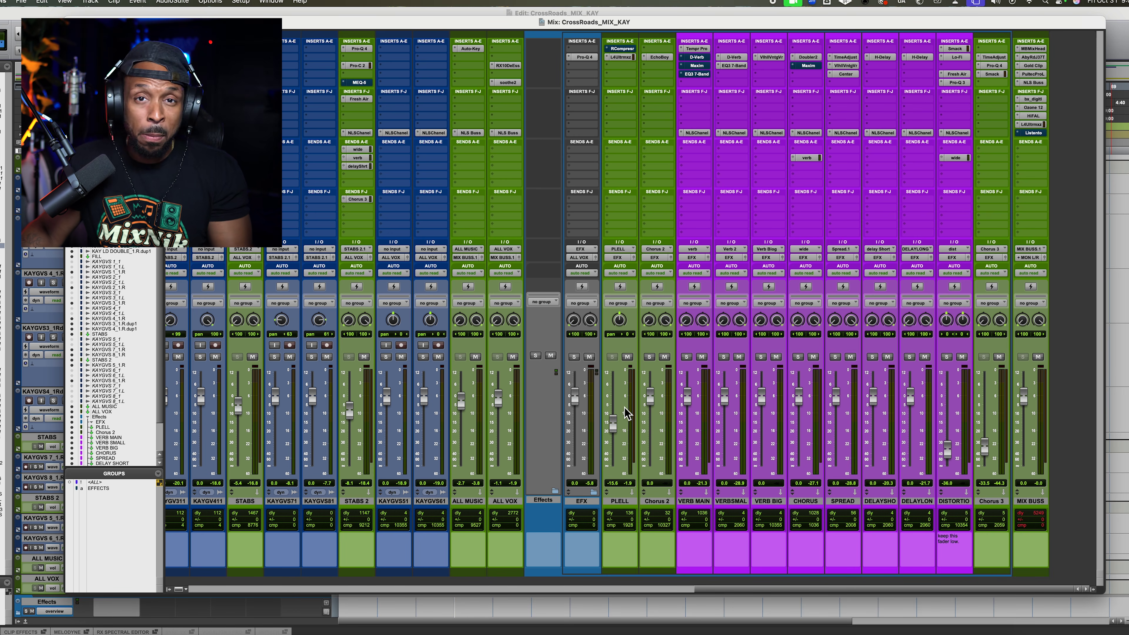
key("space")
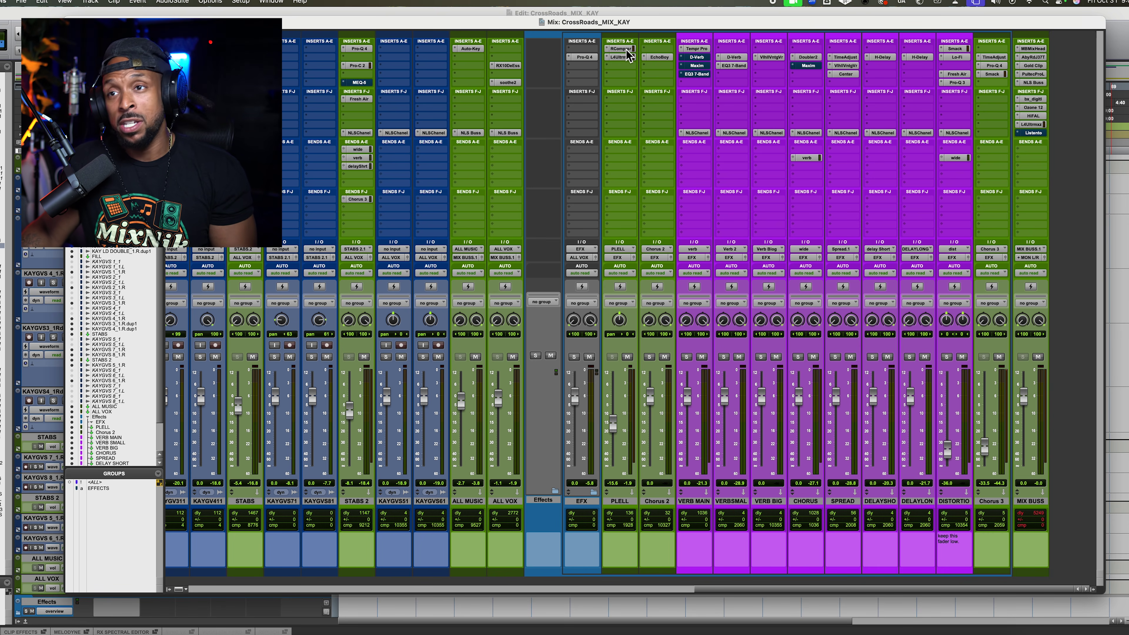
key("space")
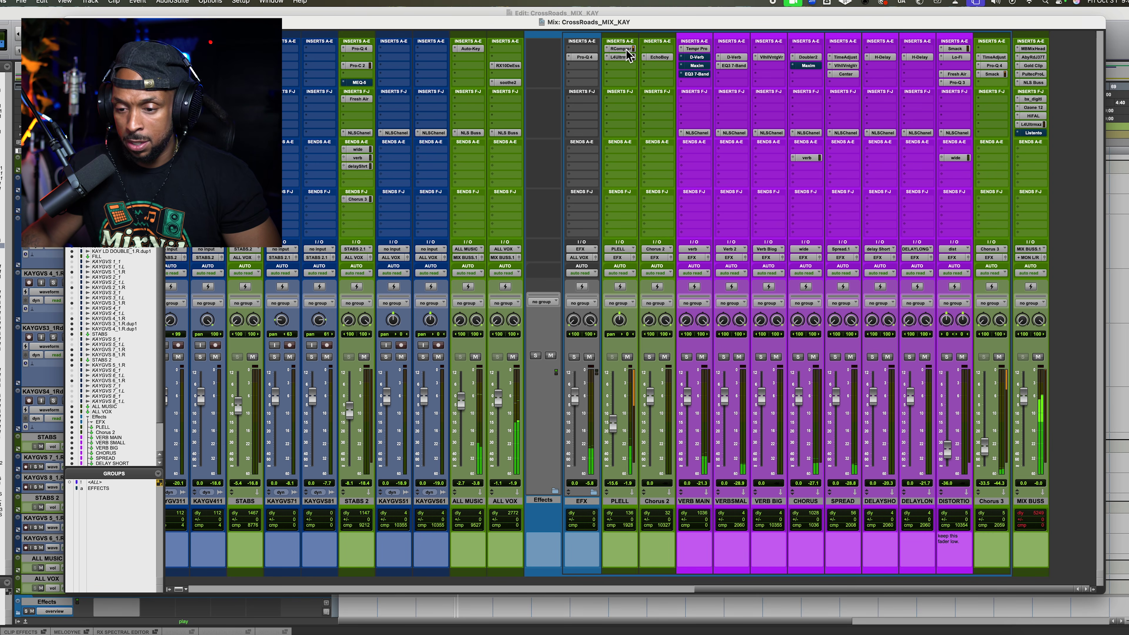
left_click(625, 50, "super")
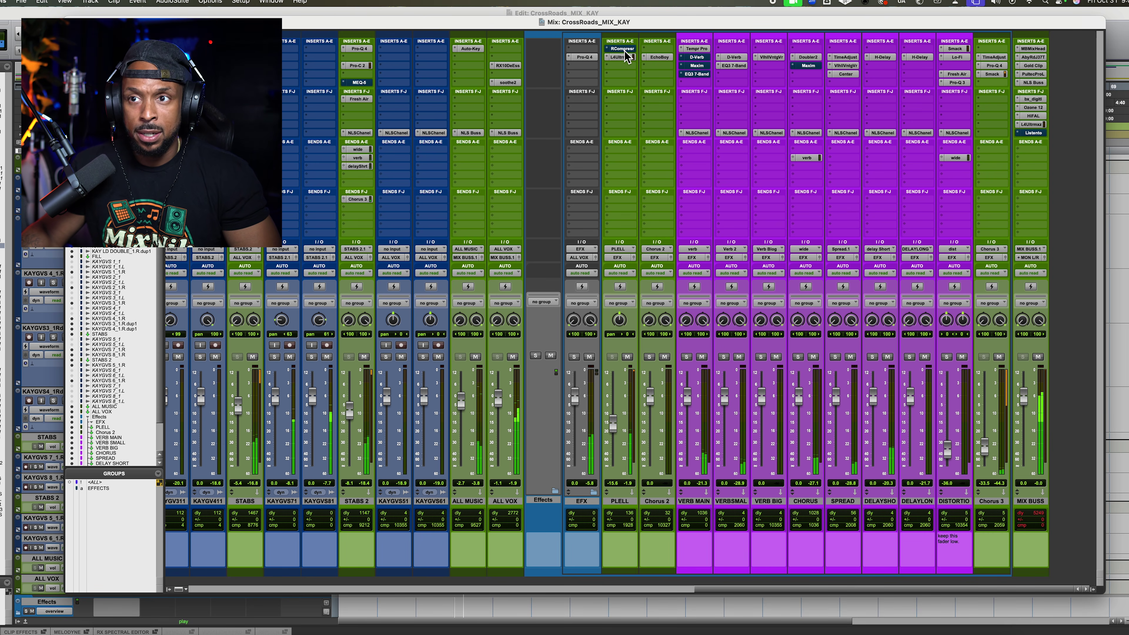
left_click(625, 50, "super")
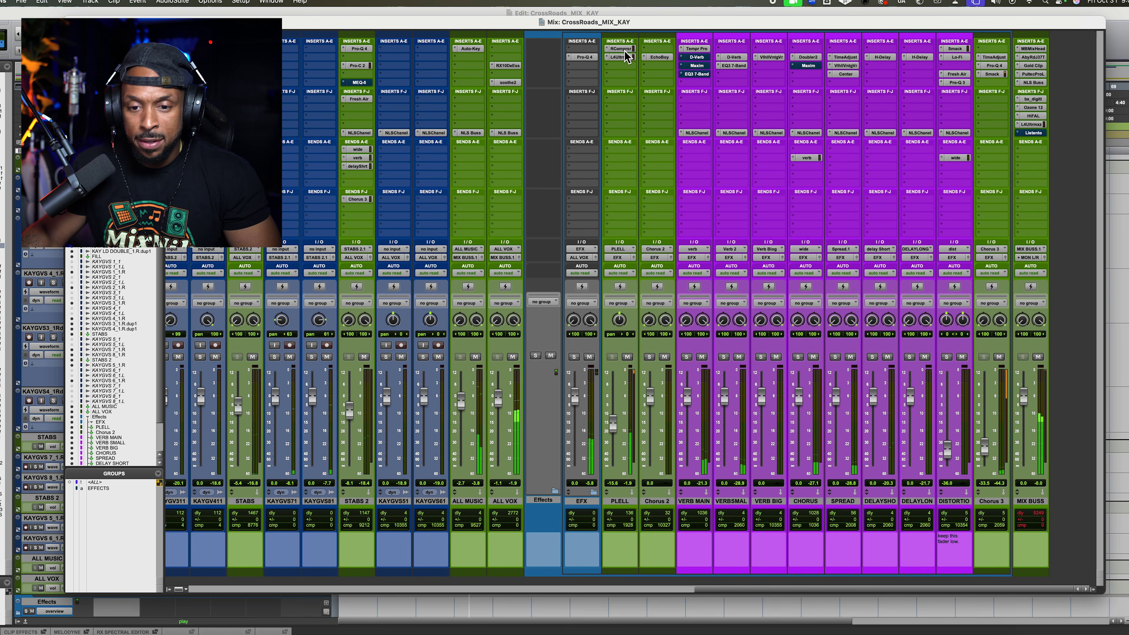